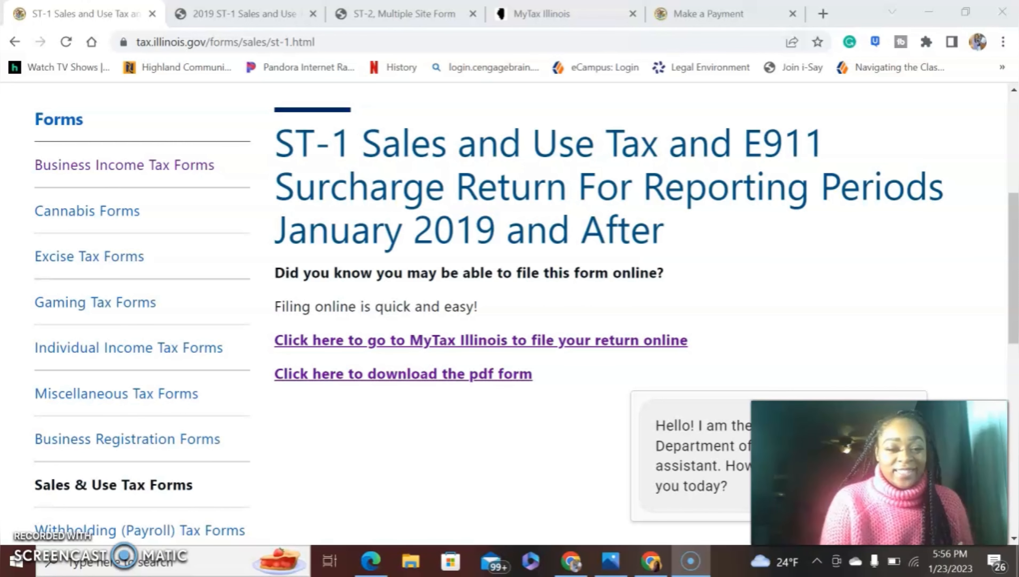
Look through the ST-1 Sales and Use Tax return PDF and the ST-2 Multiple Site Form PDF
key(ctrl+Tab)
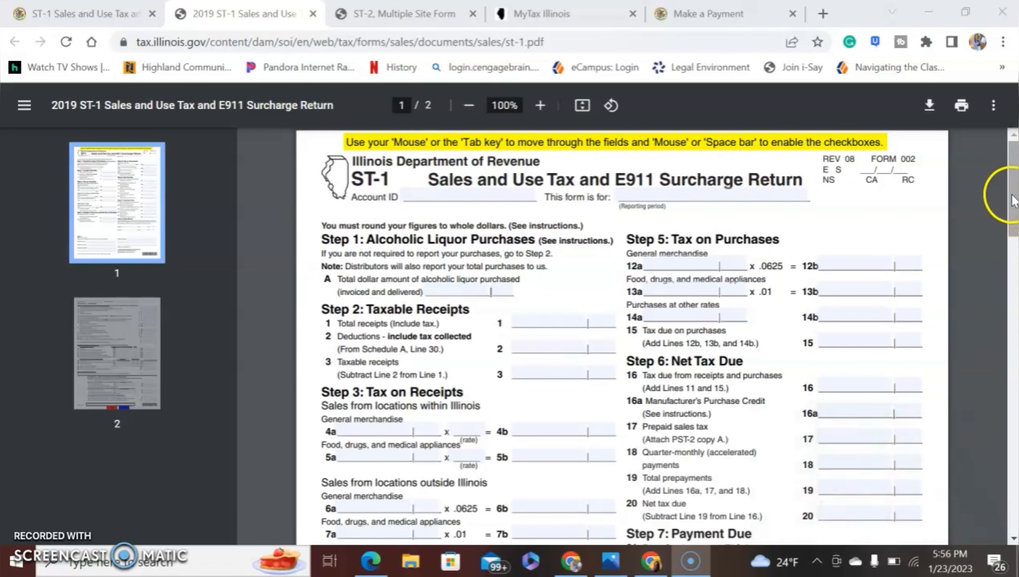
drag(1015, 193, 1010, 462)
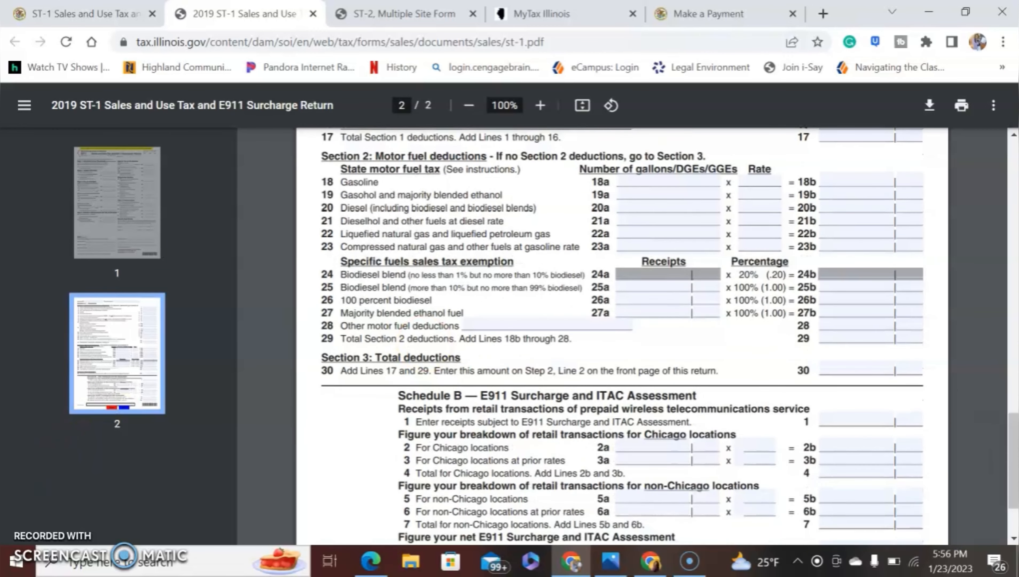
key(ctrl+Tab)
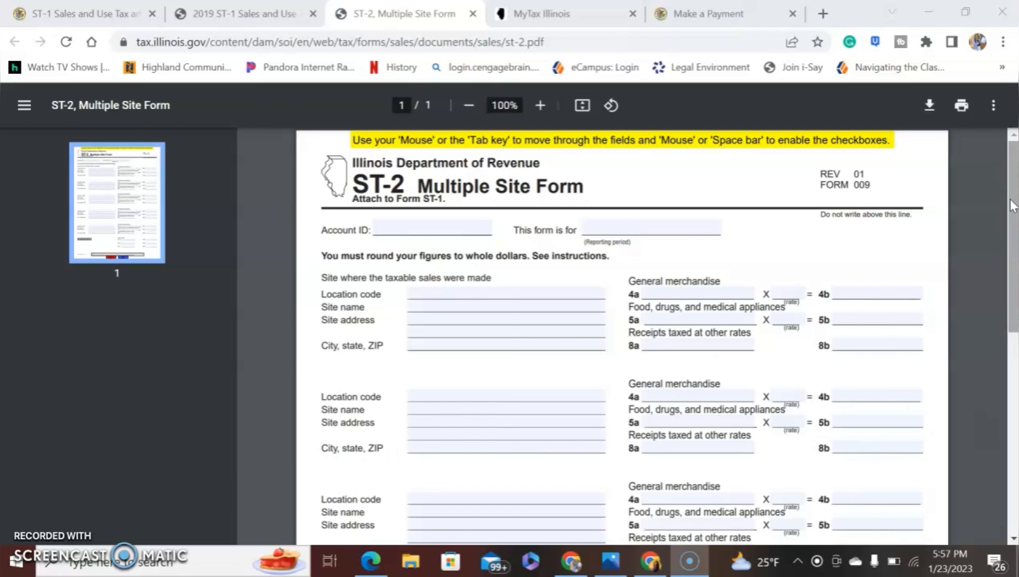
drag(1013, 206, 1013, 406)
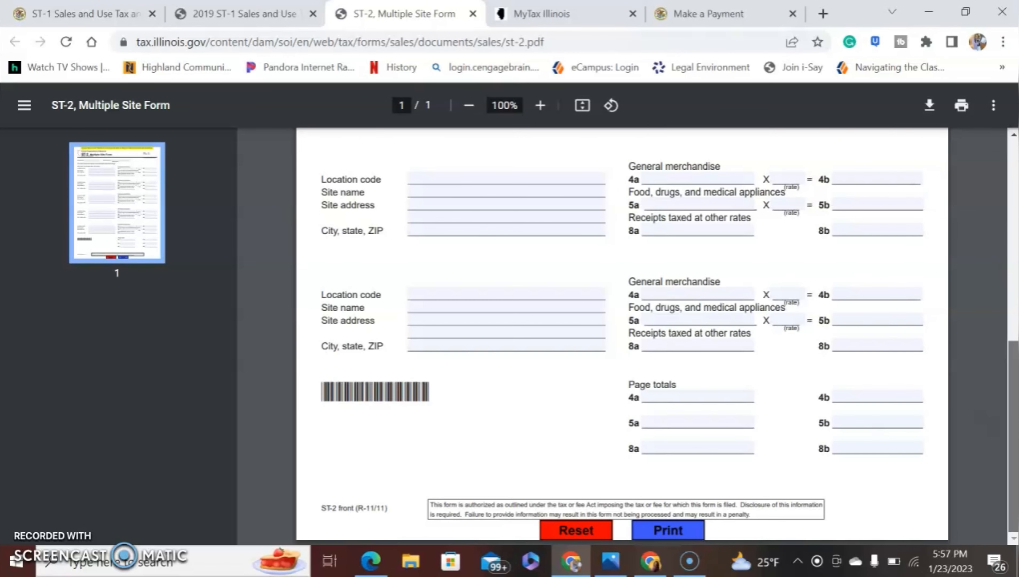
Bring up the MyTax Illinois ST-1 return and proceed through Important Information and Select Schedules with only Schedule A set to Yes
click(582, 26)
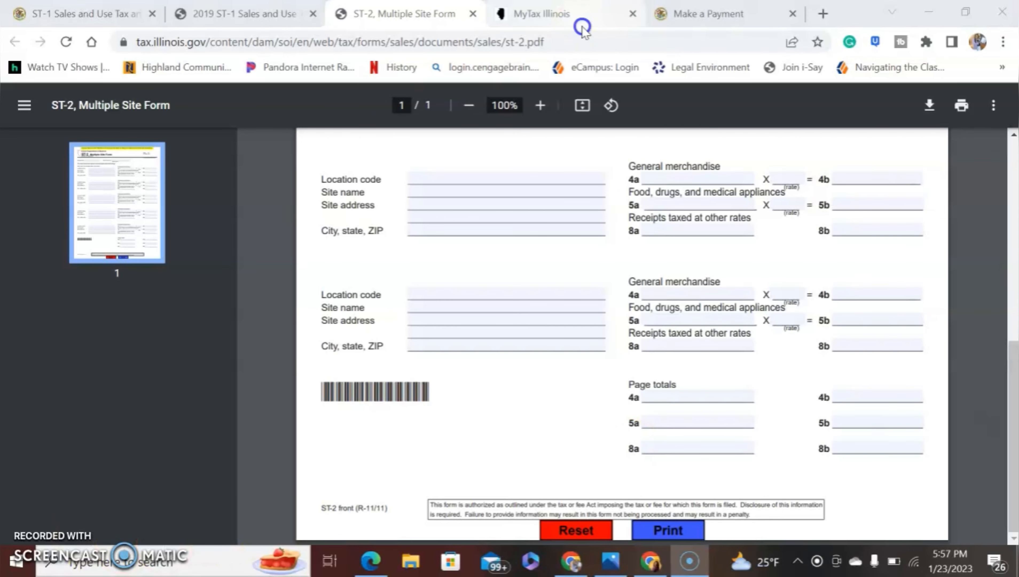
click(577, 13)
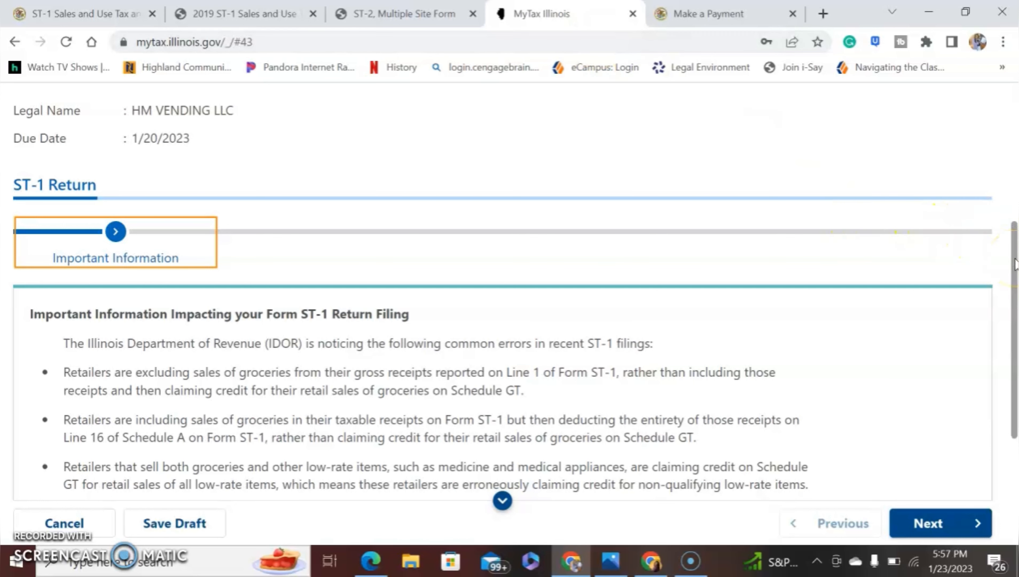
scroll(1015, 264, down, 5)
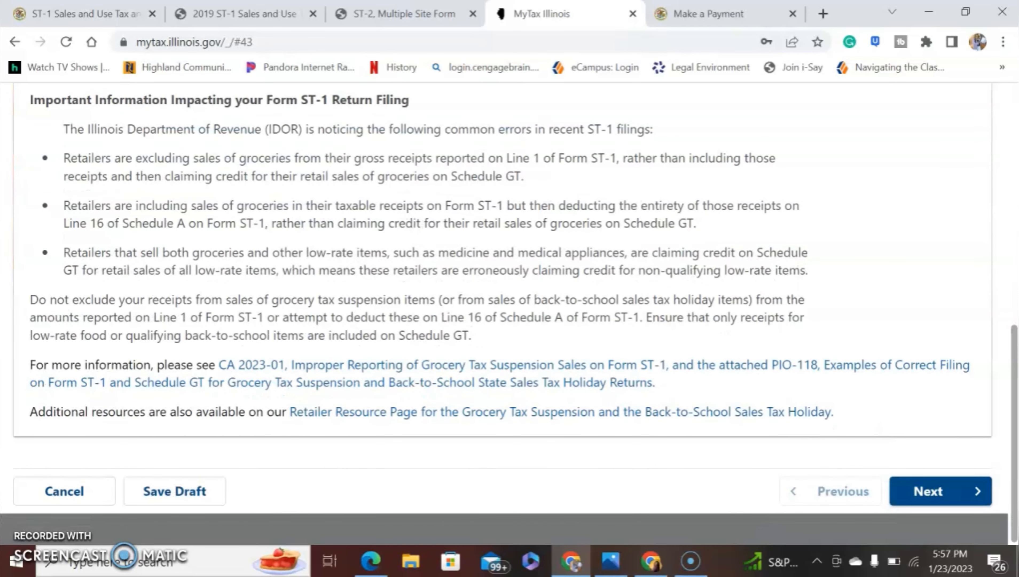
click(968, 492)
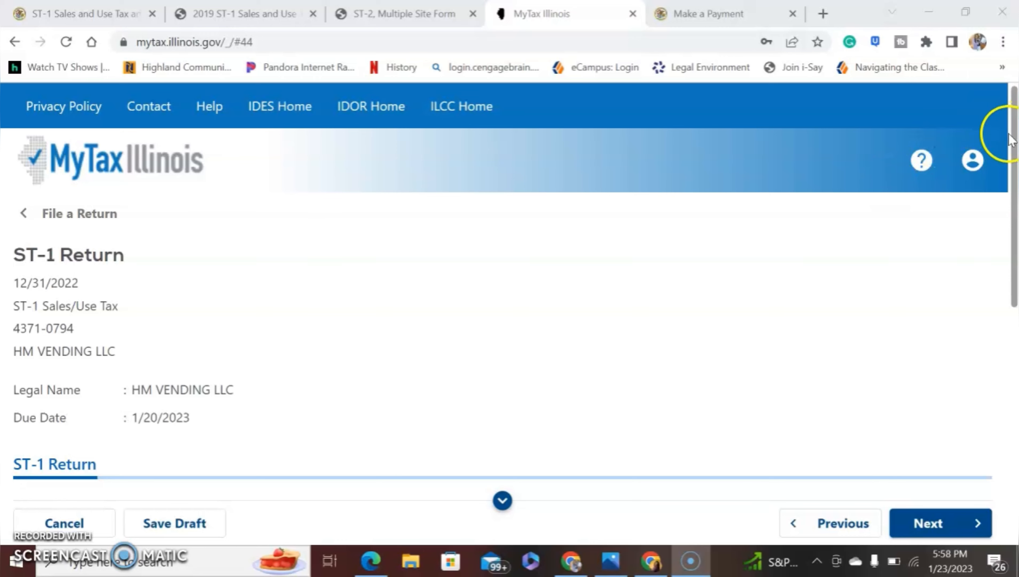
drag(1015, 139, 1014, 372)
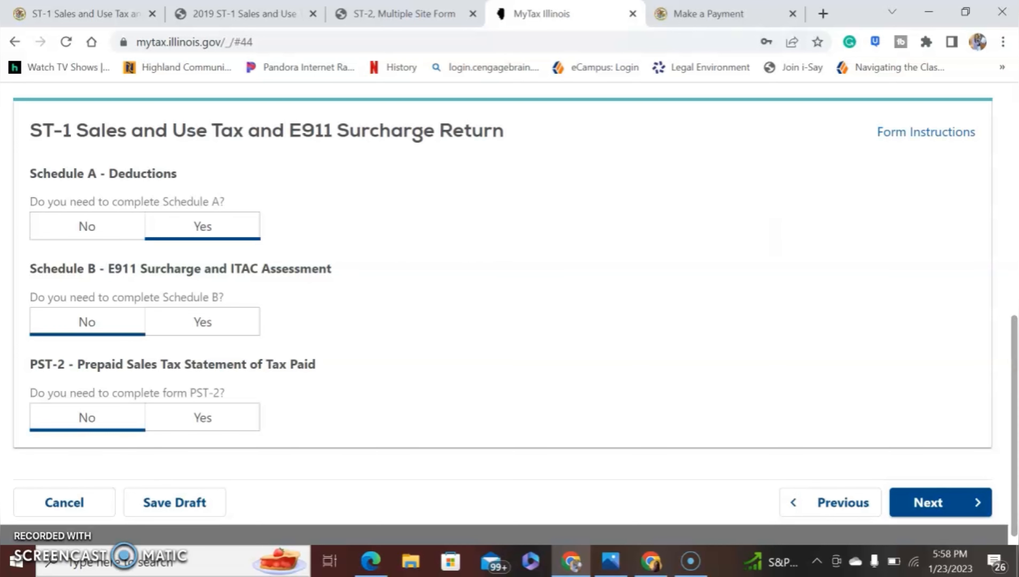
click(943, 500)
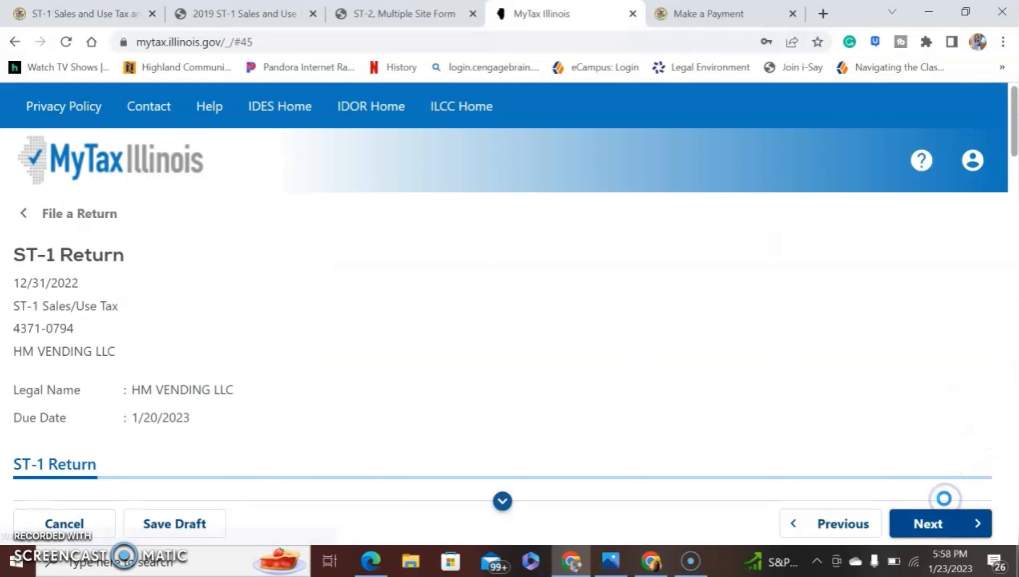
Review the Schedule A miscellaneous, motor fuel and total deductions without entering amounts, and continue to the ST-2 section
drag(1013, 144, 1013, 212)
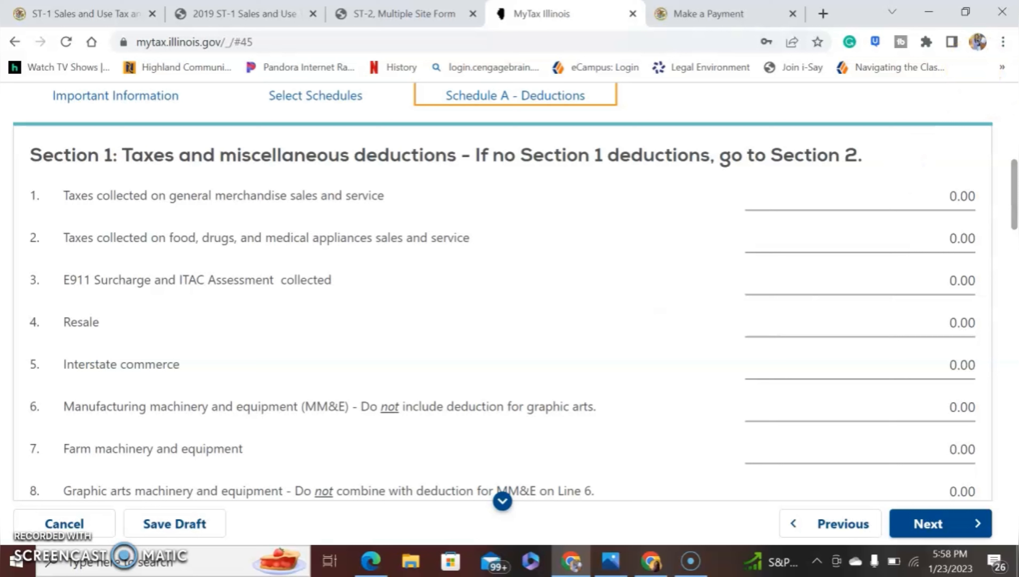
key(alt+p)
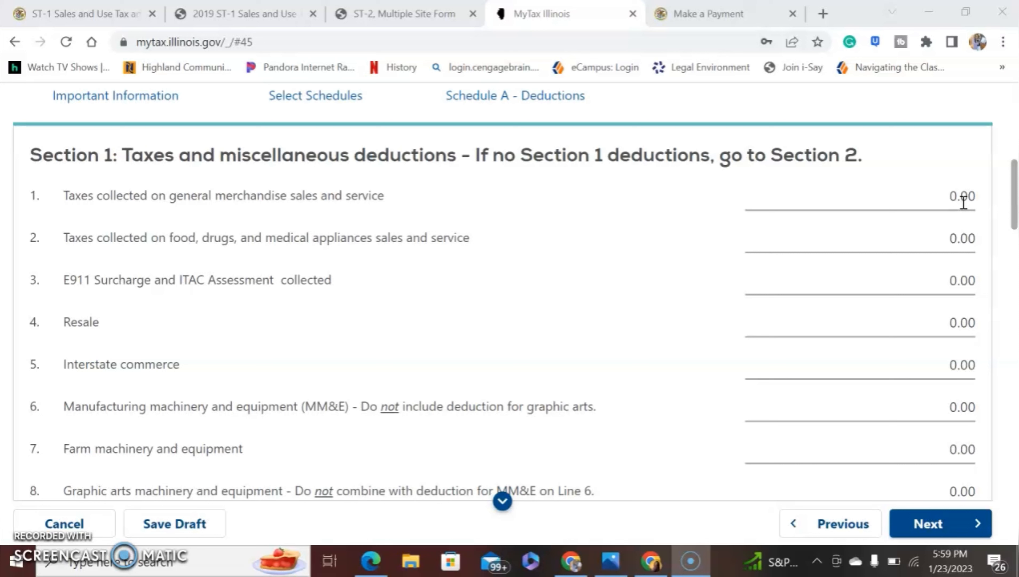
click(924, 200)
drag(1013, 200, 1012, 220)
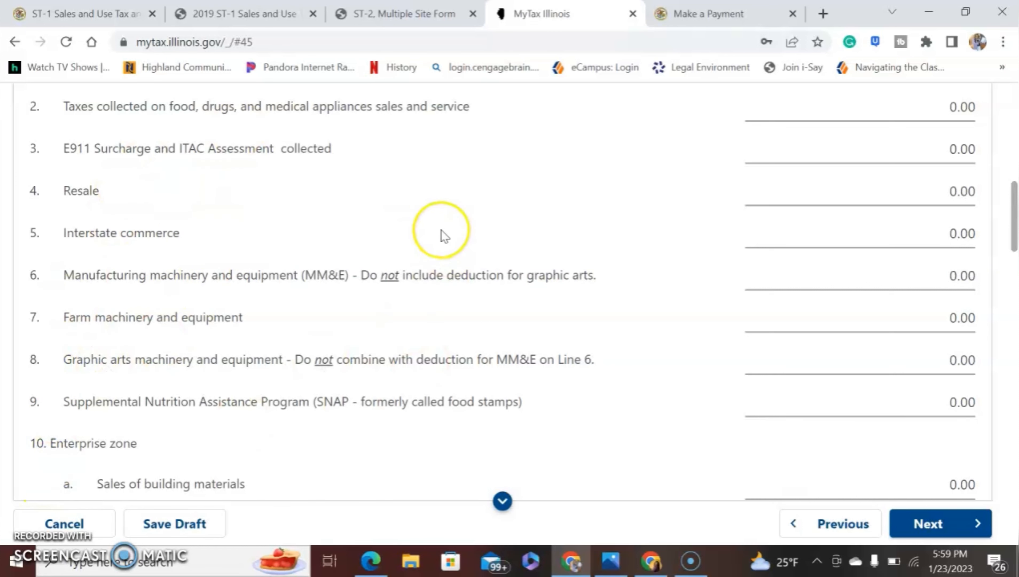
scroll(444, 236, down, 15)
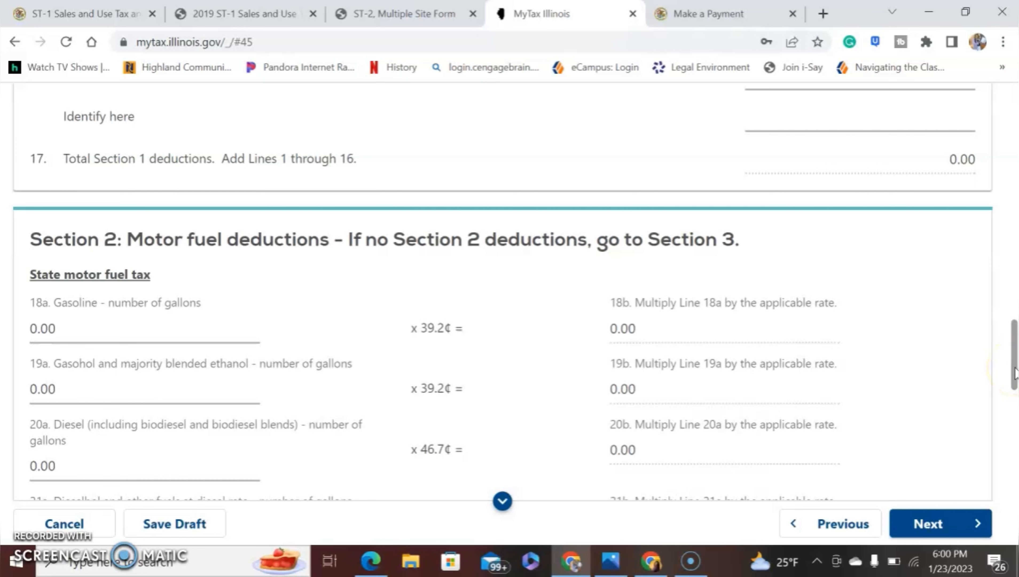
drag(1014, 372, 1013, 533)
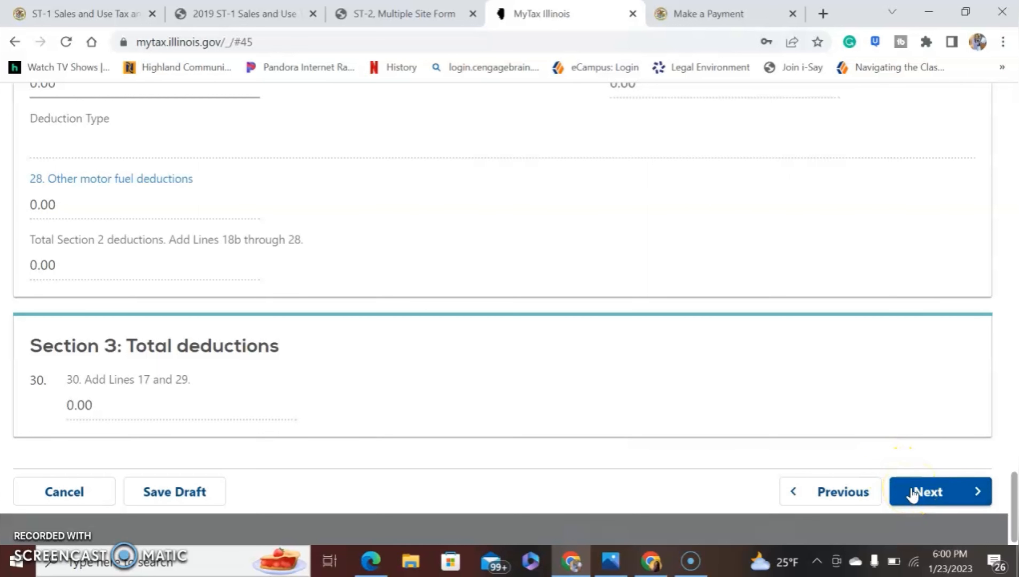
click(913, 493)
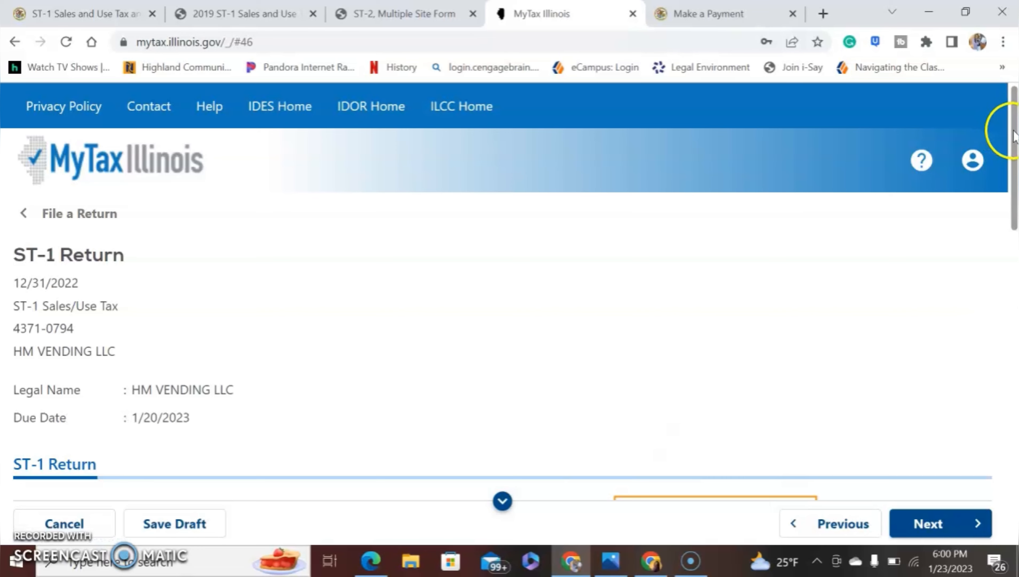
Review the Stephenson County record of the ST-2 Multiple Site Form without entering receipts, and continue to Alcoholic Liquor Purchases
drag(1014, 131, 1016, 283)
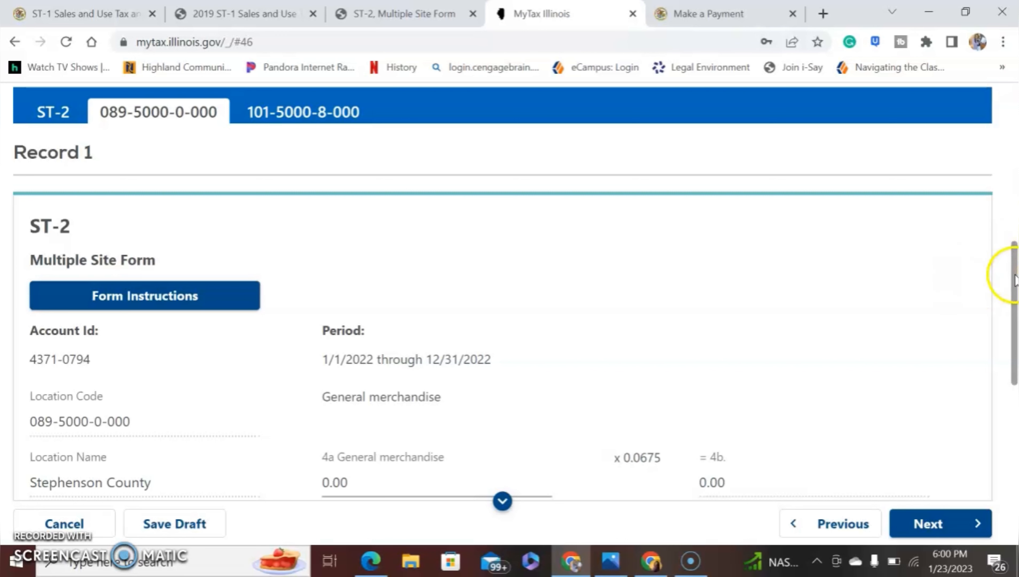
drag(1014, 273, 1014, 288)
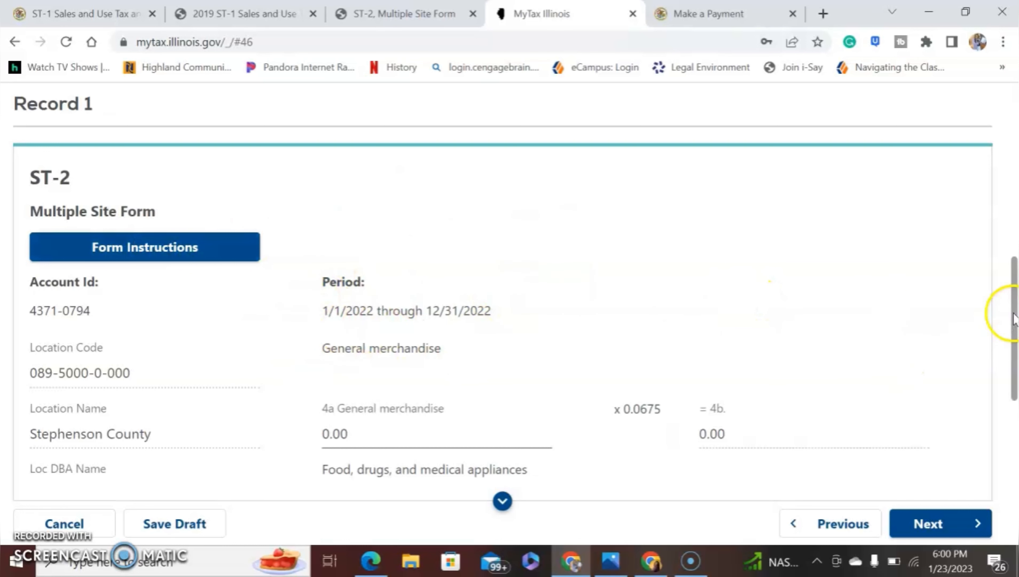
drag(1013, 321, 1015, 355)
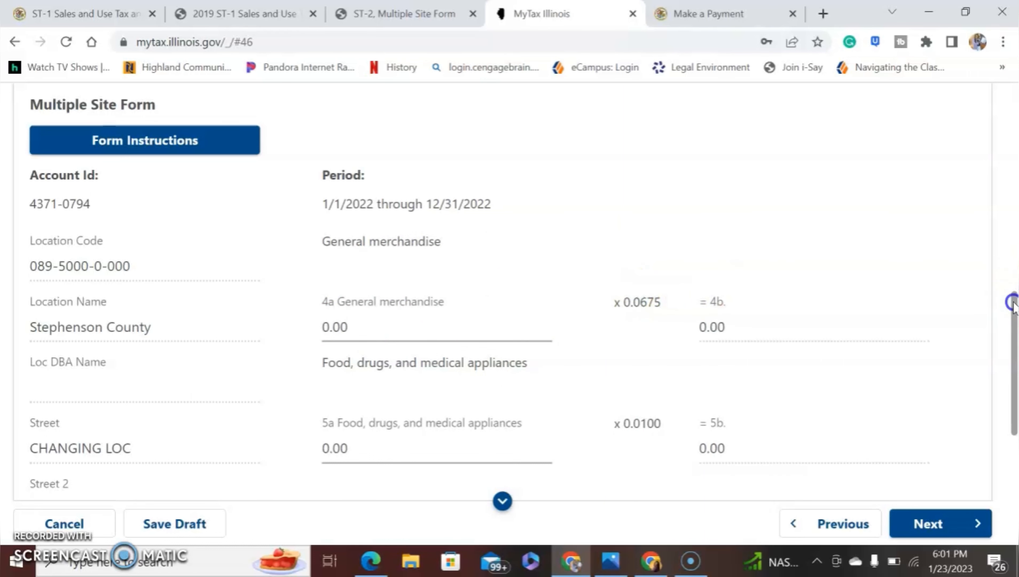
drag(1013, 299, 1015, 335)
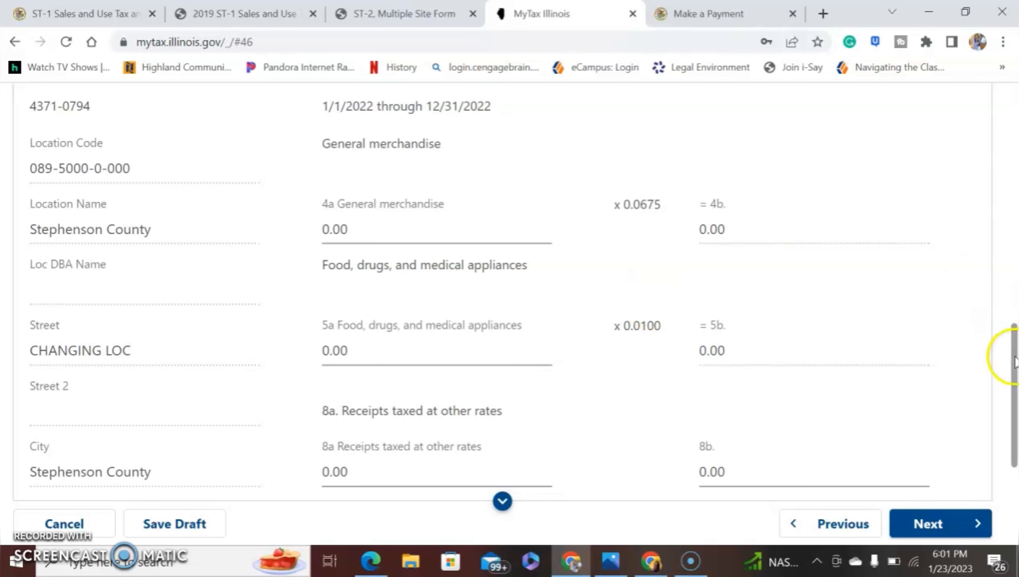
drag(1012, 353, 1012, 420)
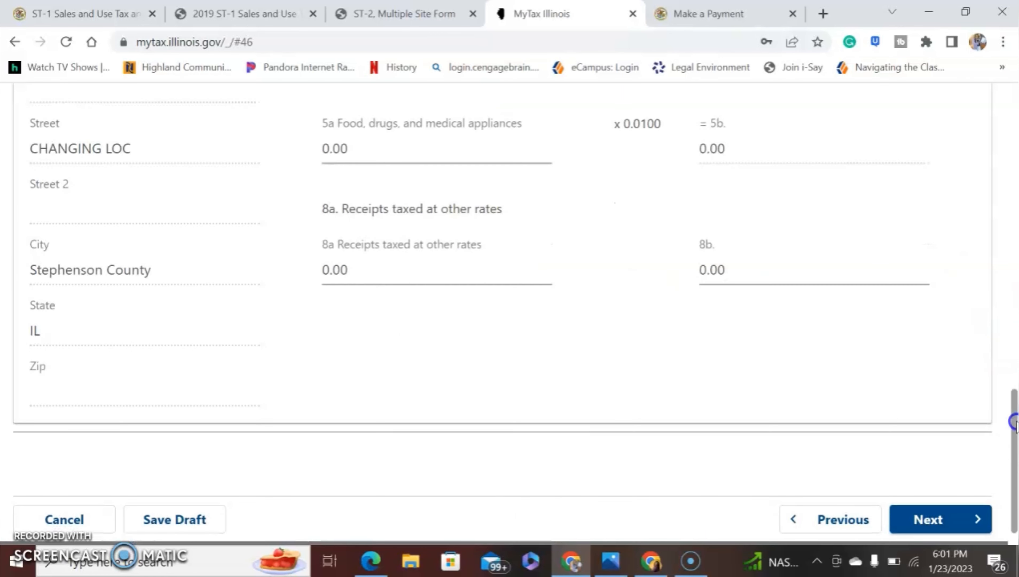
click(954, 521)
Continue from Alcoholic Liquor Purchases to the Taxable Receipts section without entering a purchase amount
scroll(48, 513, down, 5)
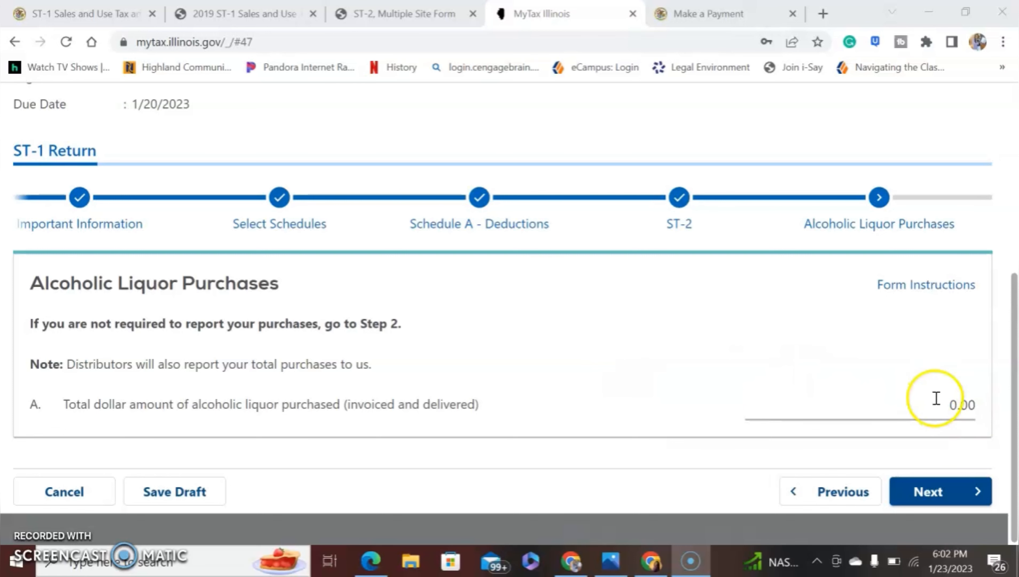
click(939, 492)
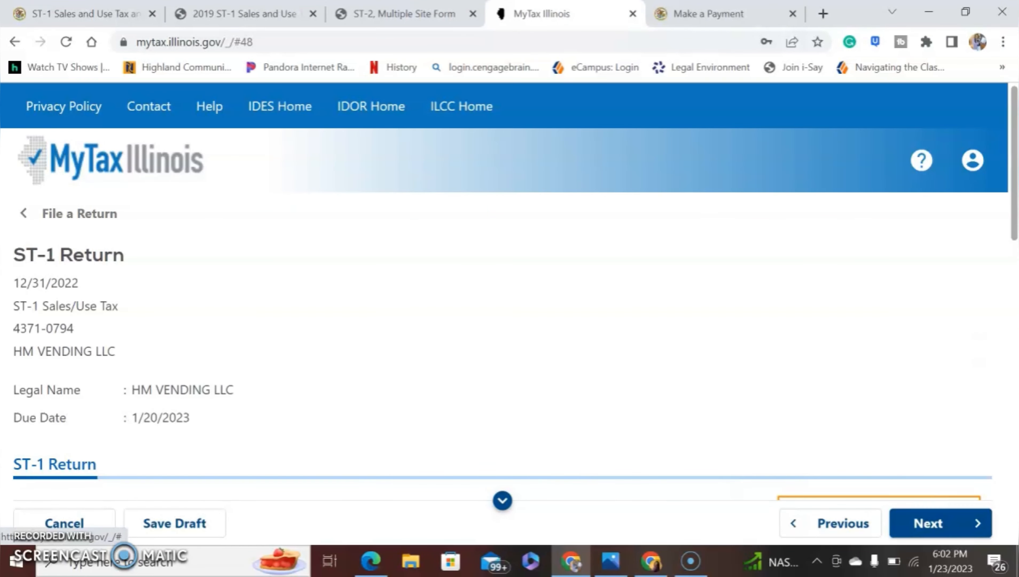
scroll(1007, 186, down, 7)
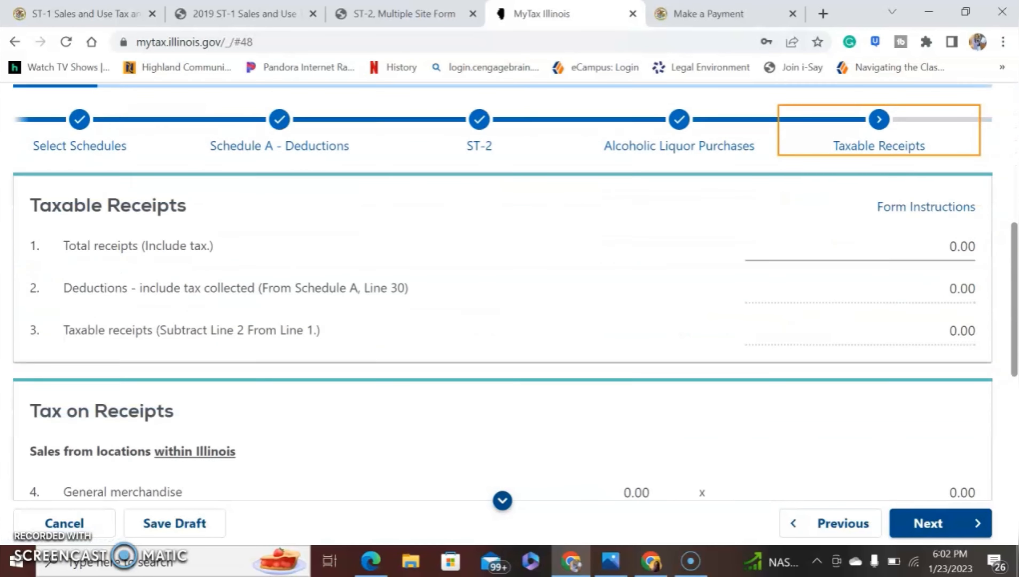
scroll(503, 290, down, 1)
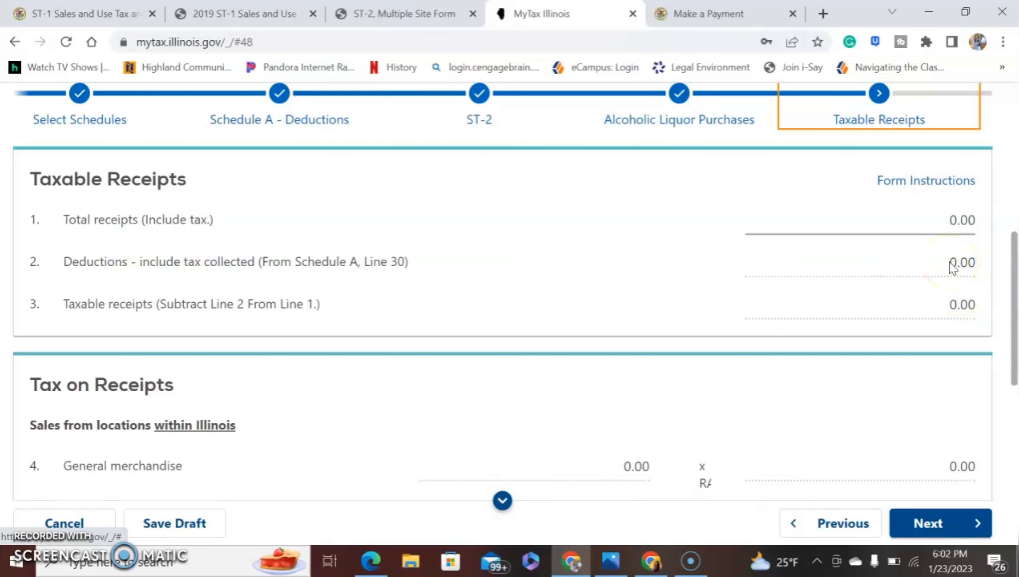
Try total receipts of 10.00 on line 1 of Taxable Receipts
click(961, 220)
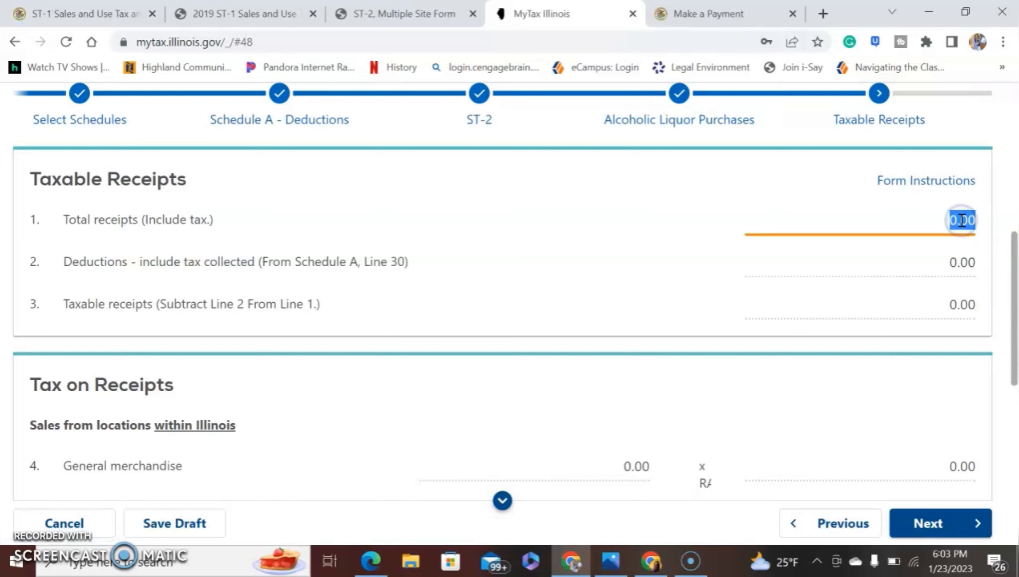
key(BackSpace)
text(10.00)
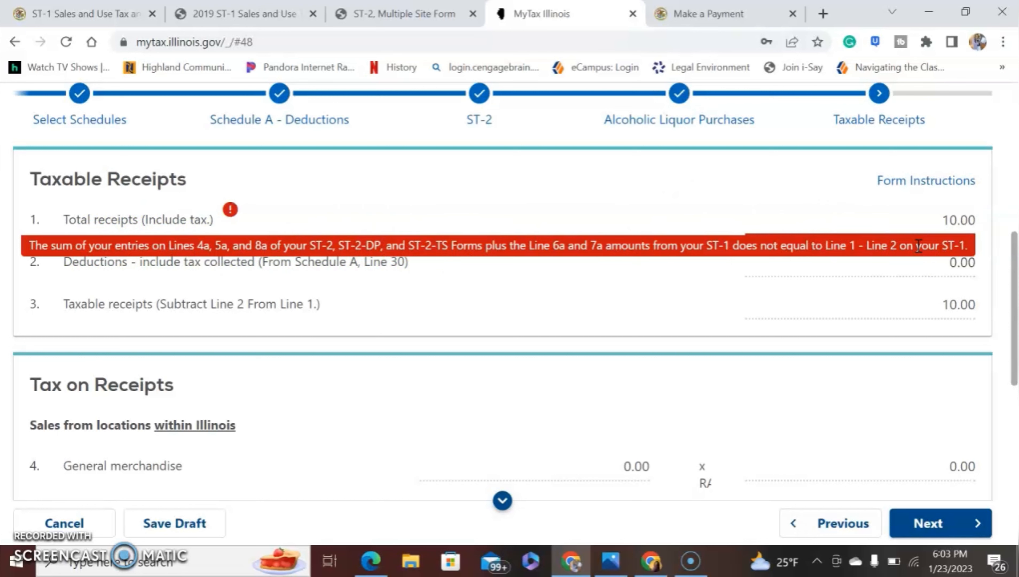
Set the total receipts on line 1 back to 0
key(BackSpace)
key(BackSpace)
key(BackSpace)
key(BackSpace)
key(BackSpace)
text(0)
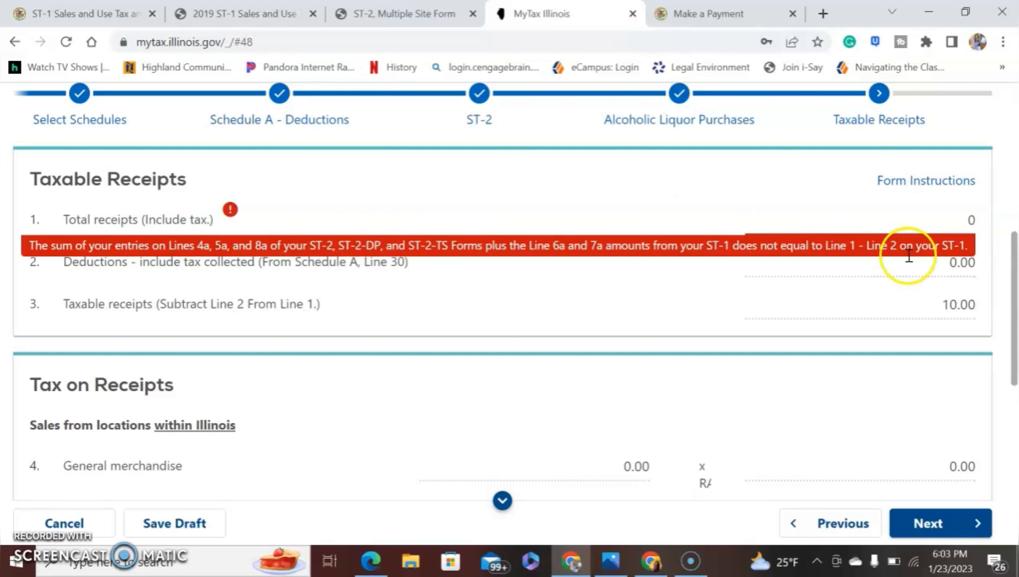
click(920, 298)
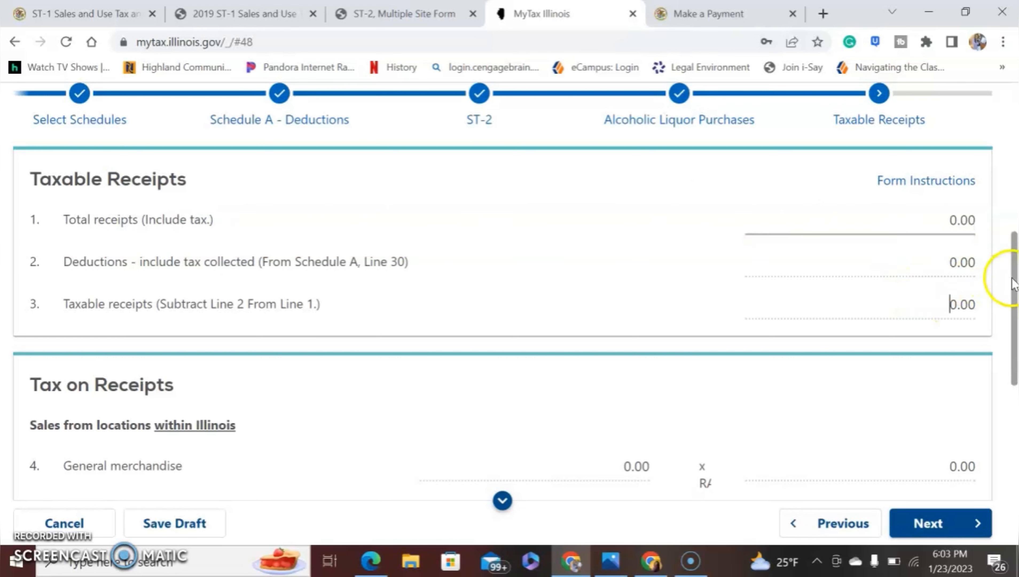
Review Tax on Receipts lines 4 through 9 without entering amounts, and continue to Retailer's Discount and Net Tax on Receipts
drag(1014, 275, 1013, 299)
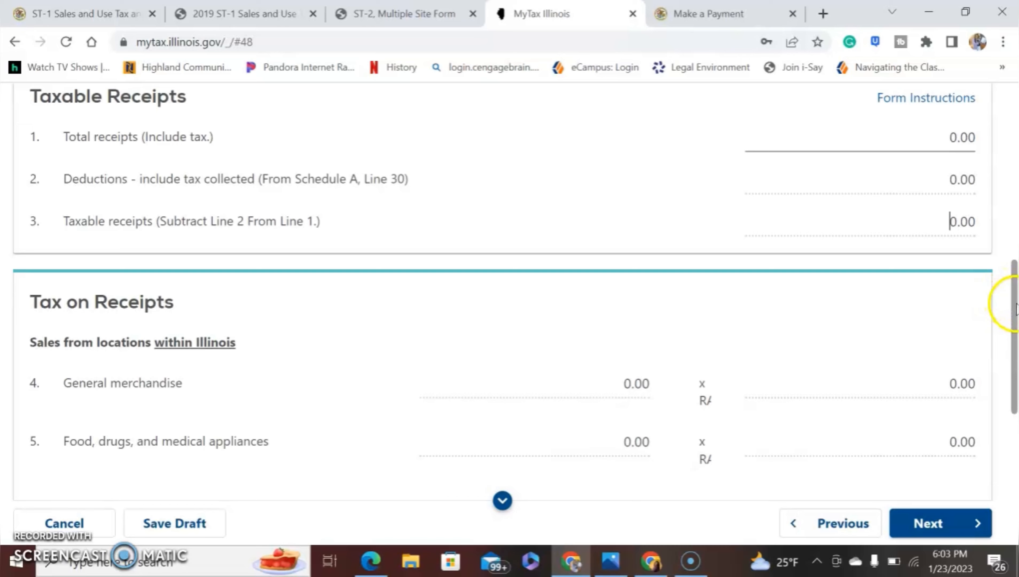
drag(1012, 302, 1012, 366)
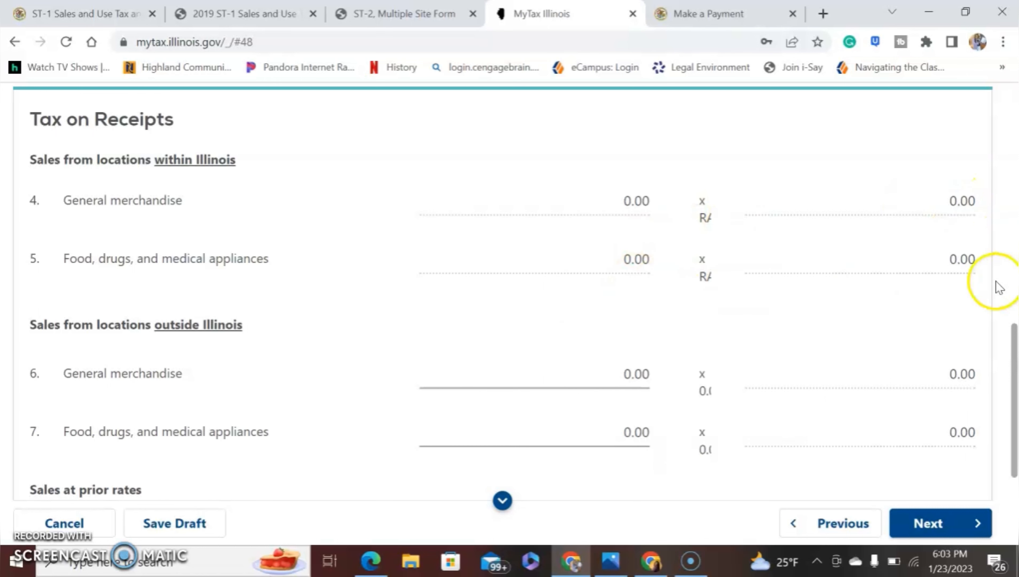
scroll(1006, 356, down, 3)
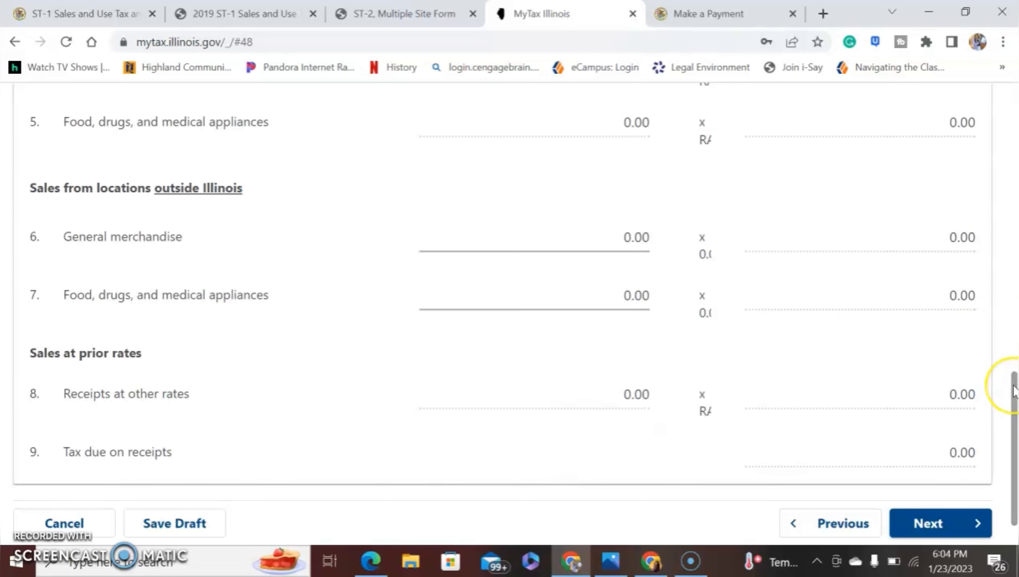
drag(1015, 385, 1015, 420)
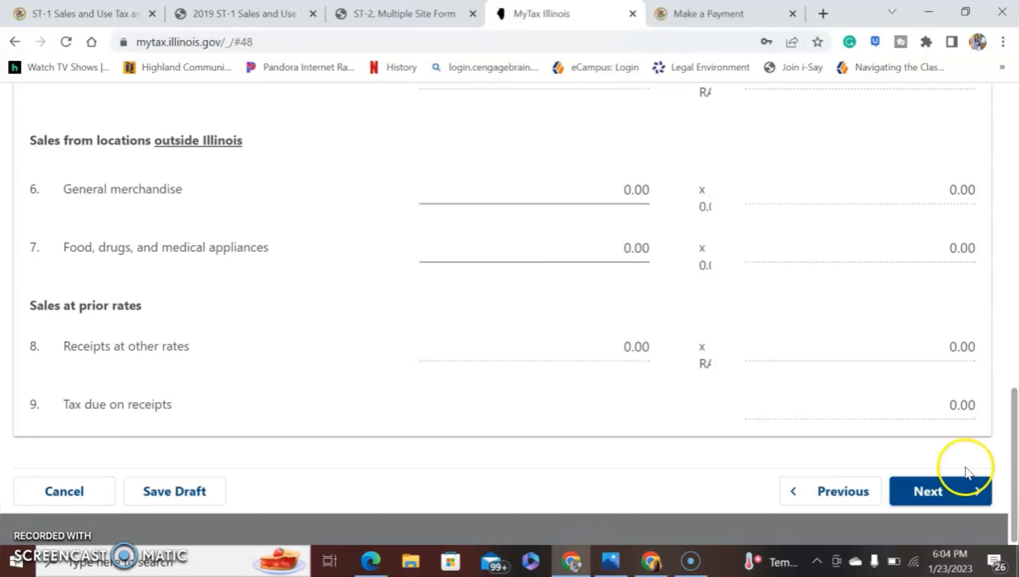
click(924, 491)
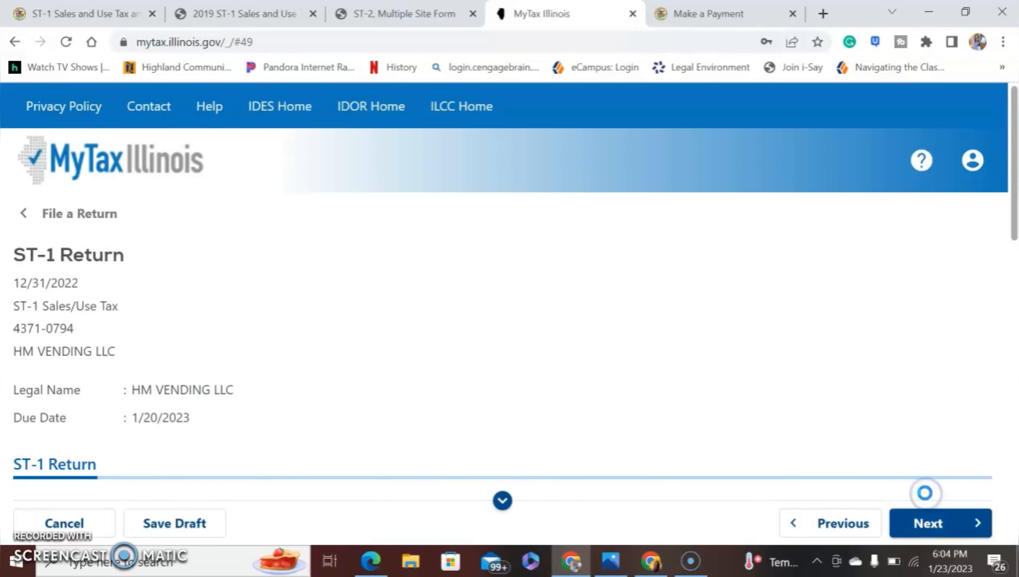
drag(1013, 202, 1014, 412)
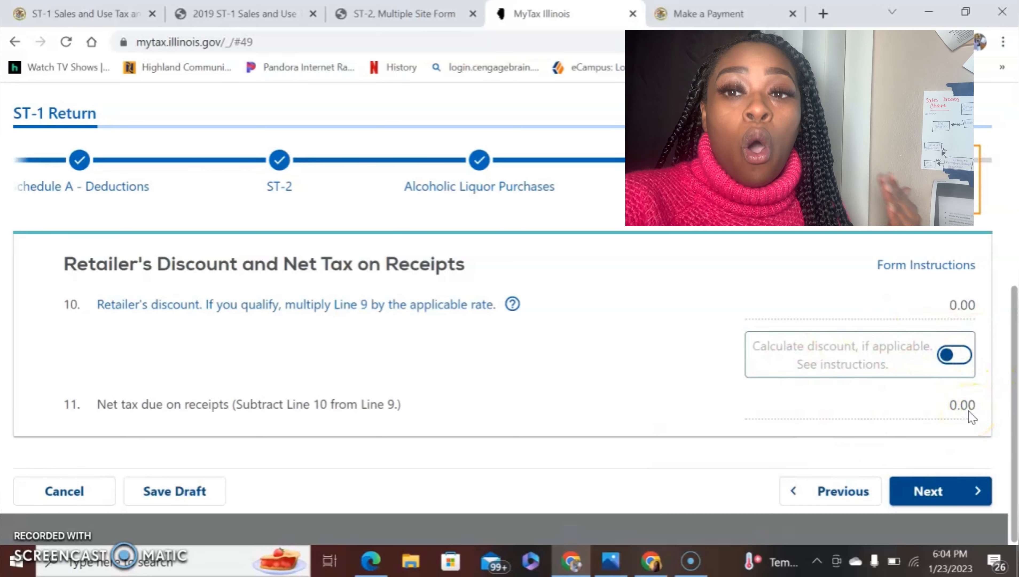
Continue past Retailer's Discount and Net Tax on Receipts and Tax on Purchases to Net Tax Due without entering amounts
click(981, 490)
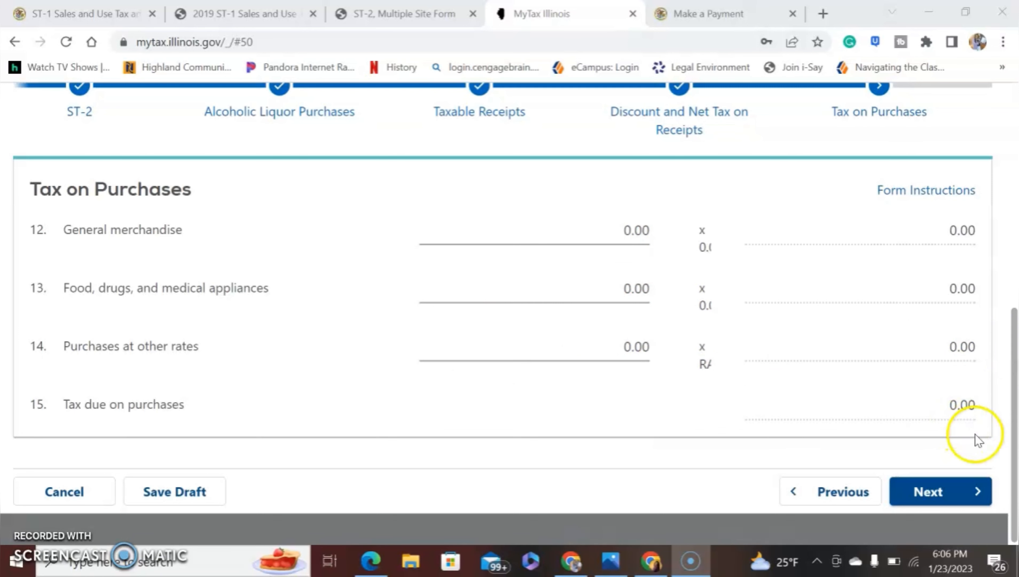
click(954, 490)
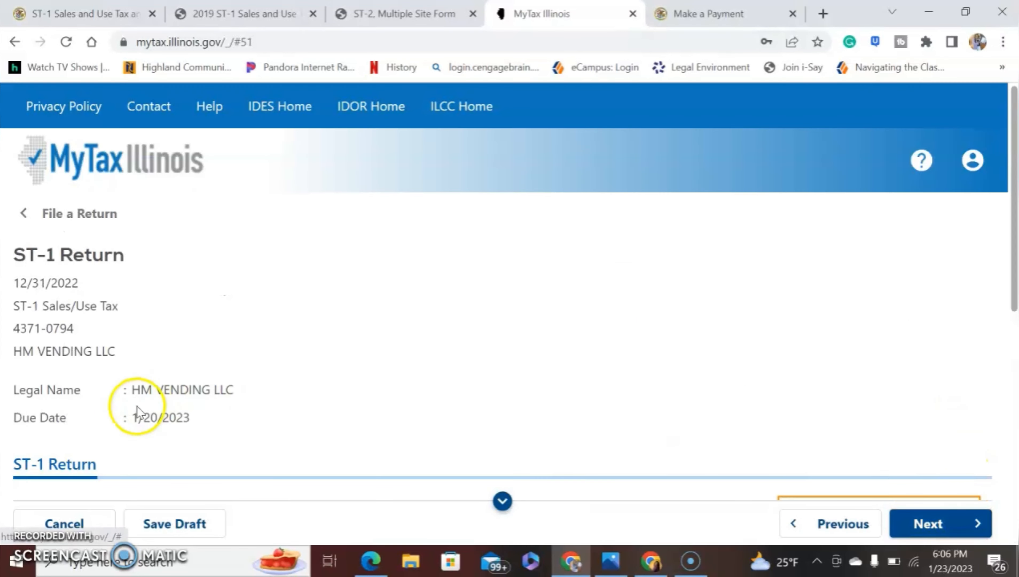
Review Net Tax Due lines 16 through 20 without entering amounts, and continue to the Payment Due section
drag(1013, 166, 1008, 382)
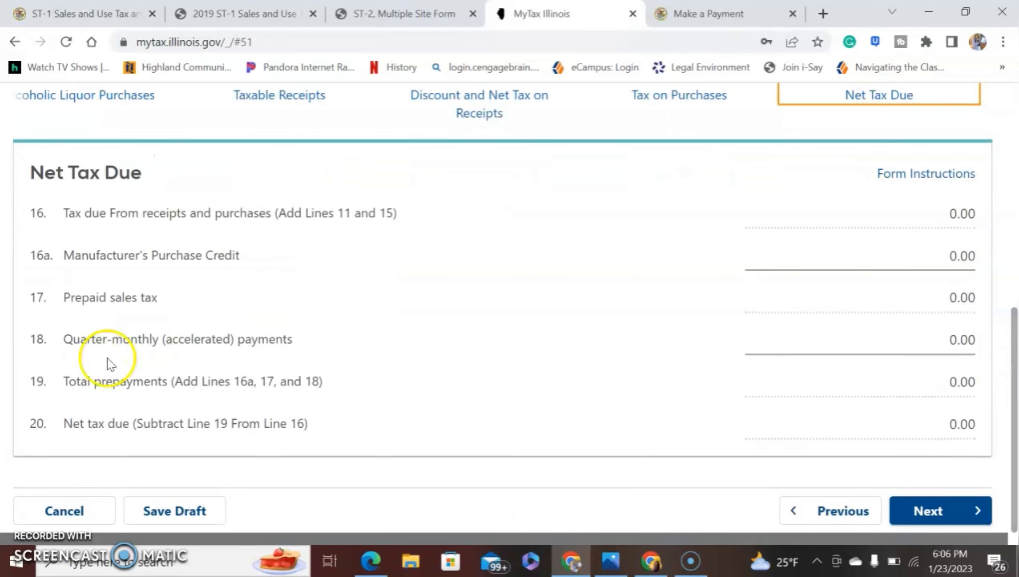
click(41, 509)
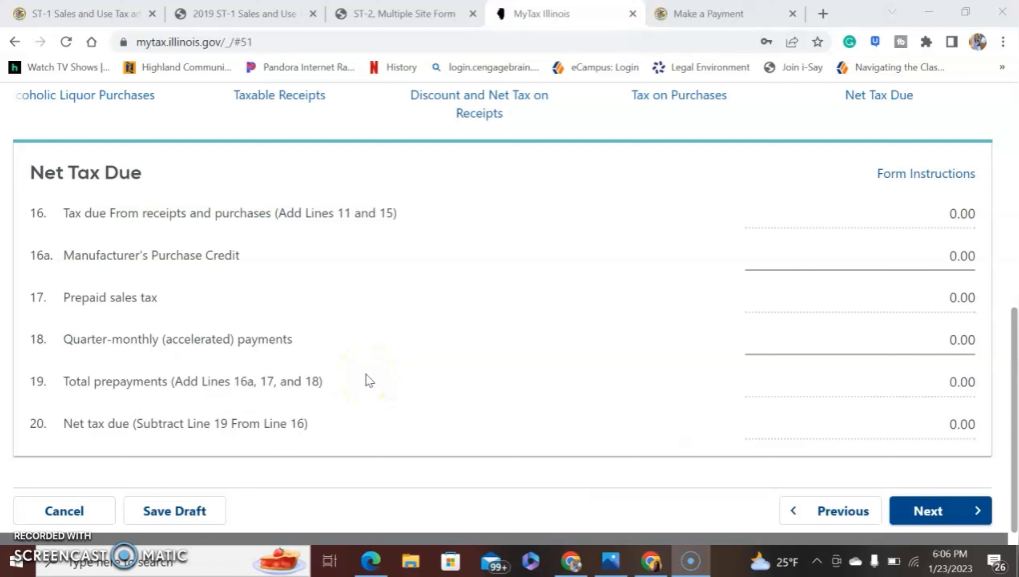
click(389, 340)
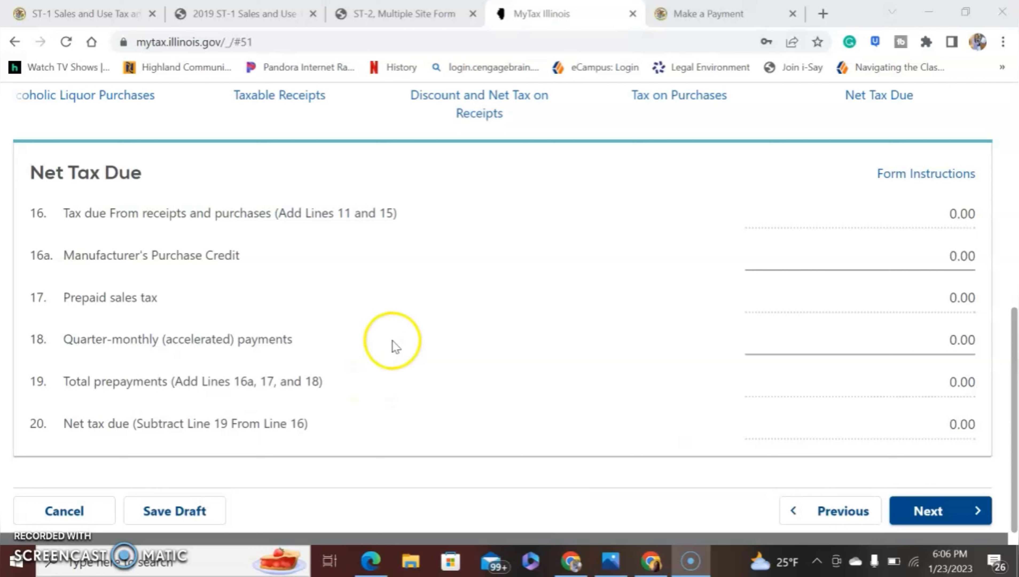
click(396, 320)
click(386, 259)
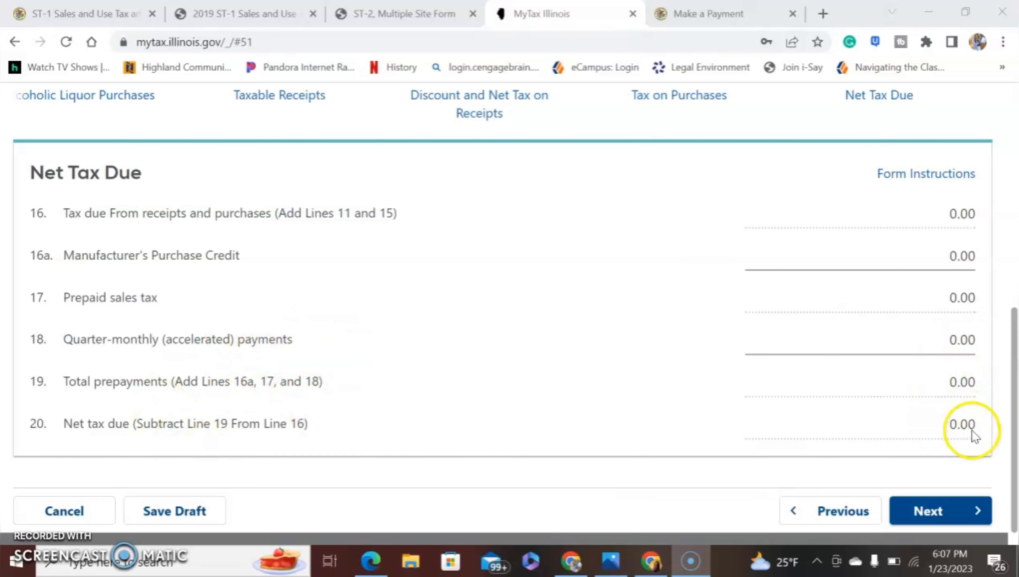
click(951, 512)
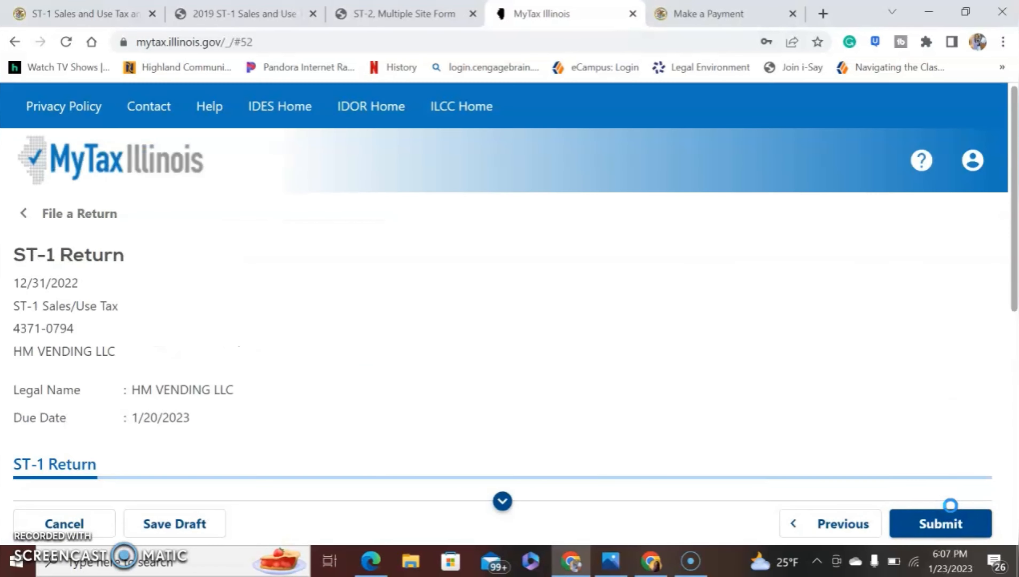
Review Payment Due lines 21 through 25, including the credit amount and payment due, without entering amounts
scroll(1011, 188, down, 8)
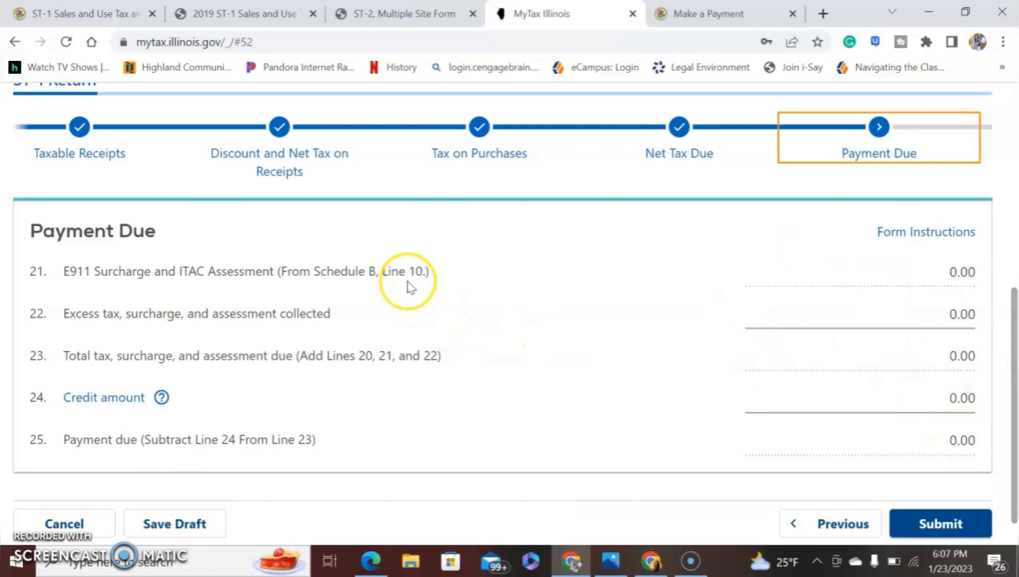
mouse_move(407, 282)
mouse_down()
mouse_move(398, 308)
mouse_move(392, 277)
mouse_up()
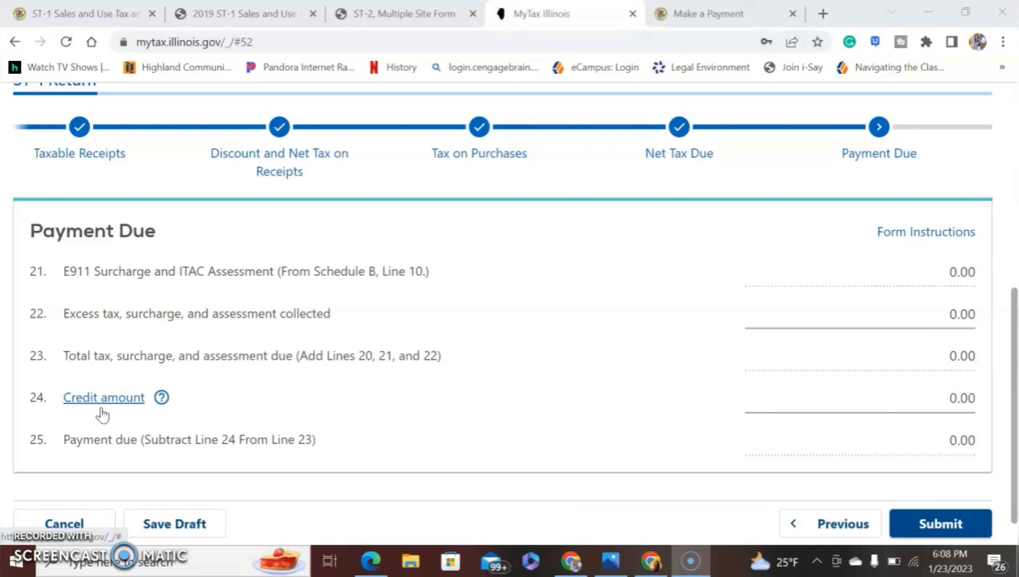
click(85, 447)
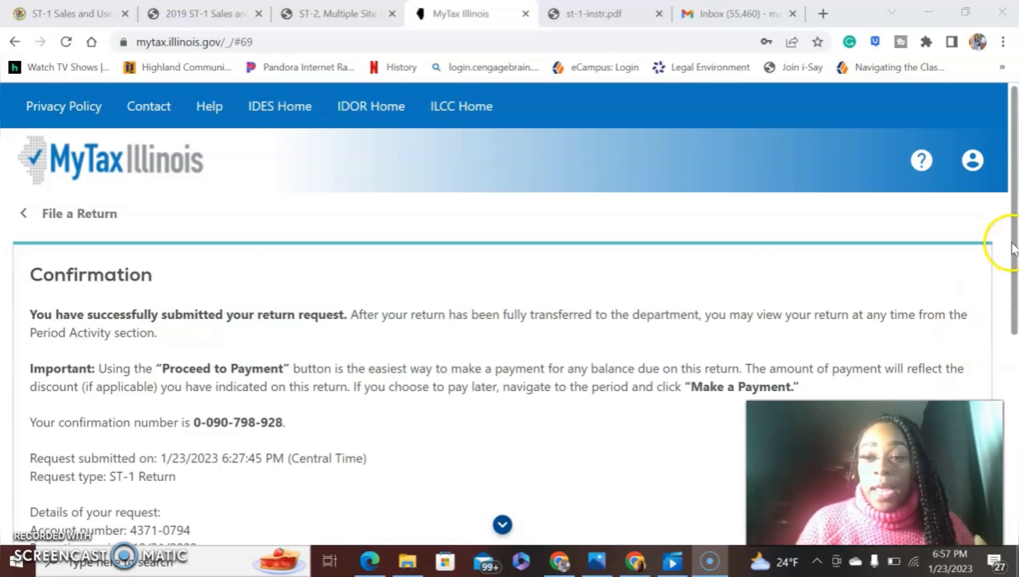
Review the ST-1 return's submission confirmation down to its print and payment options, and proceed to payment
drag(1011, 244, 1015, 375)
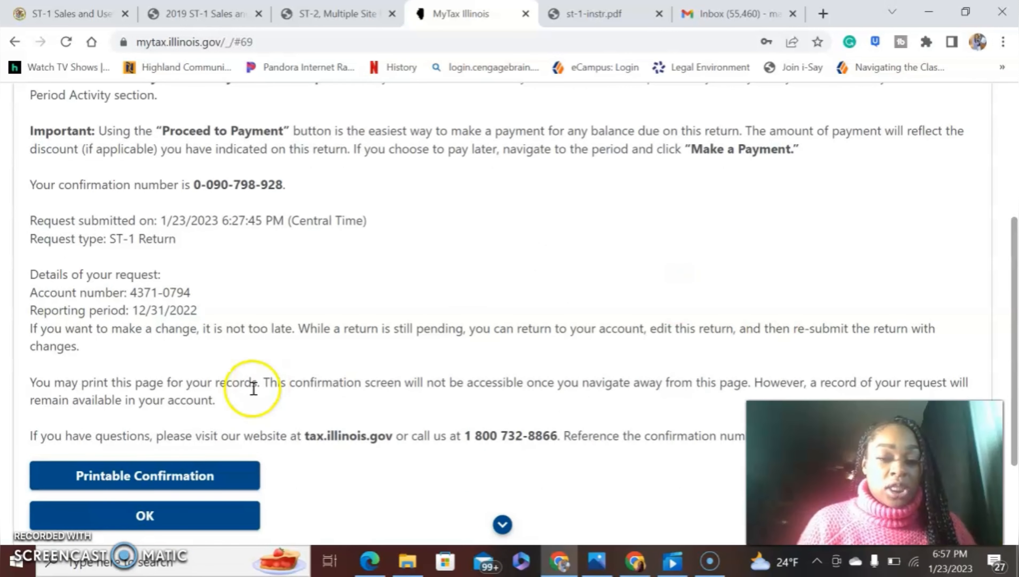
drag(1014, 243, 1014, 319)
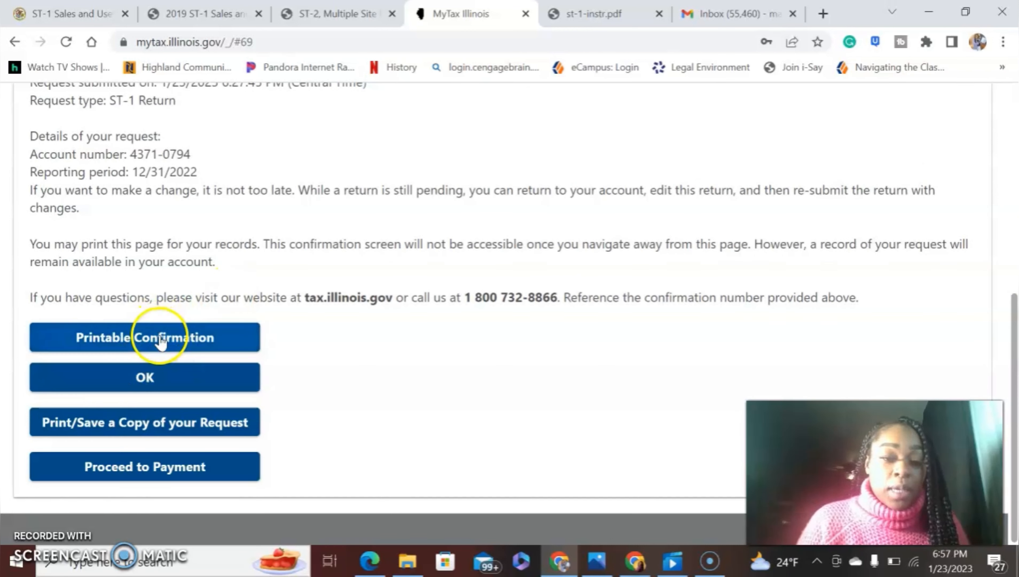
click(182, 468)
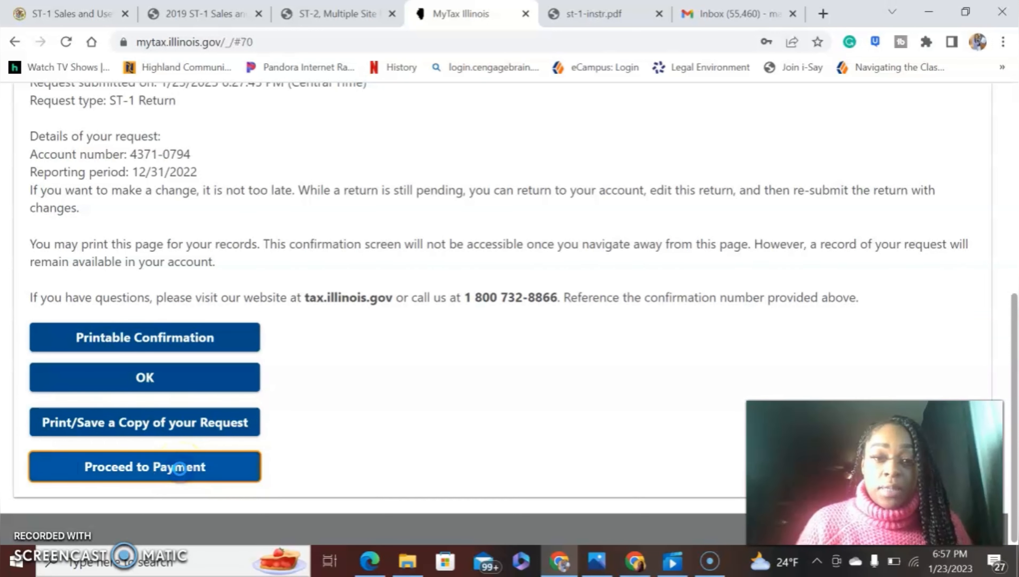